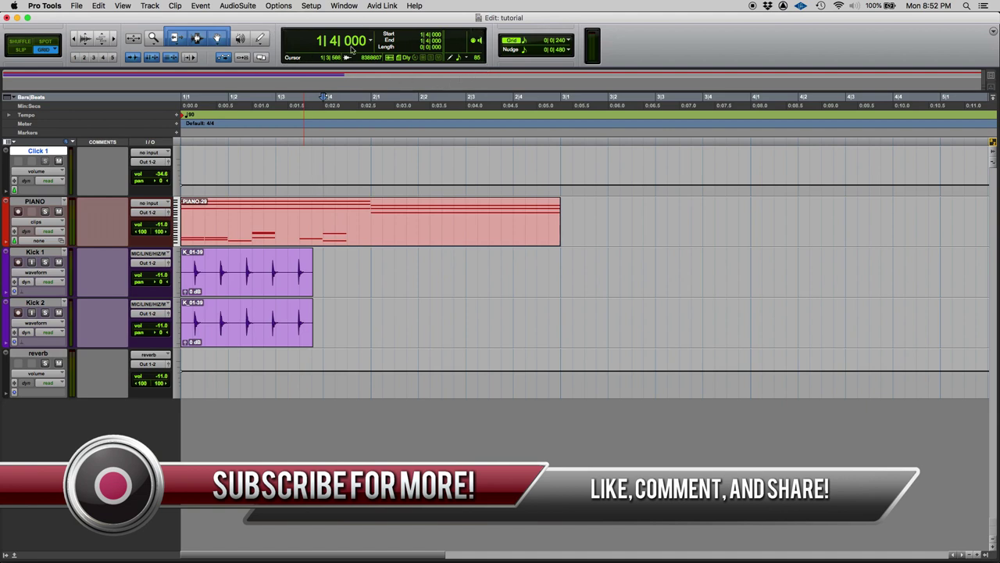
Step: Set the PIANO track insertion point at 2|3|240 after a trial selection, and show the Window menu
left_click(256, 202)
left_click(336, 204)
left_click(465, 201)
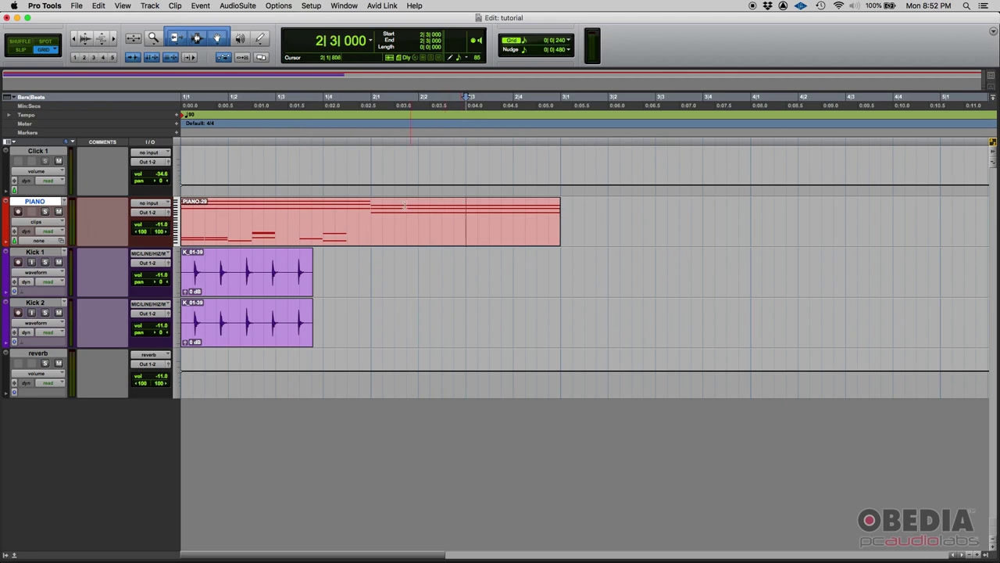
left_click_drag(264, 210, 477, 209)
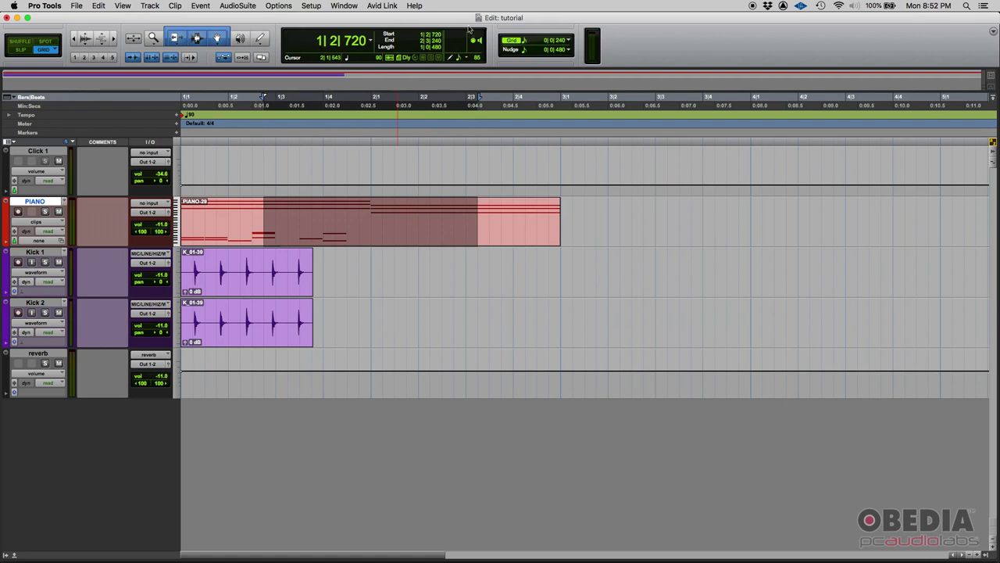
left_click(479, 219)
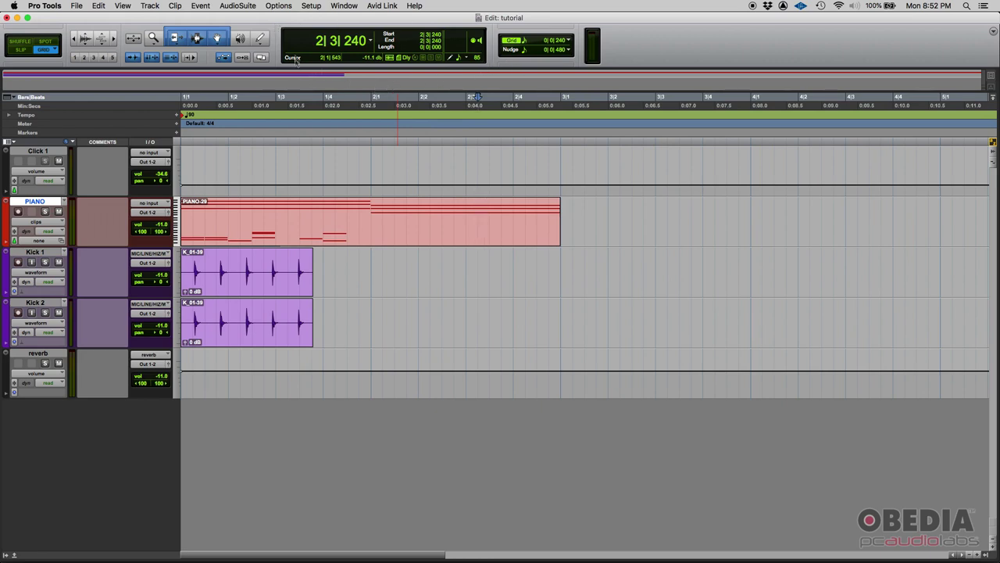
left_click(345, 6)
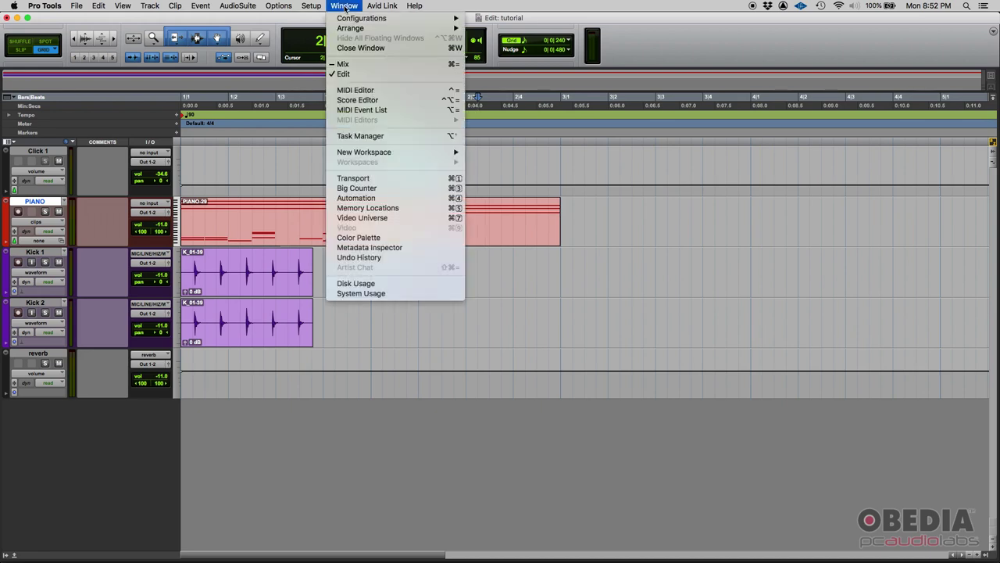
Step: Open the Transport window over the tracks and select 1|3|720 to 2|2|480 on PIANO
left_click(450, 183)
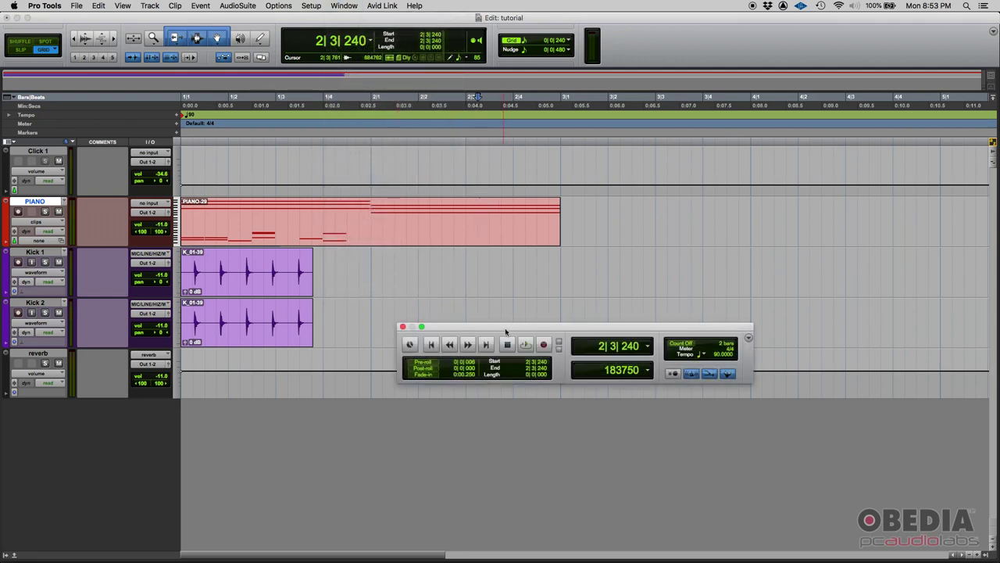
left_click_drag(505, 330, 447, 288)
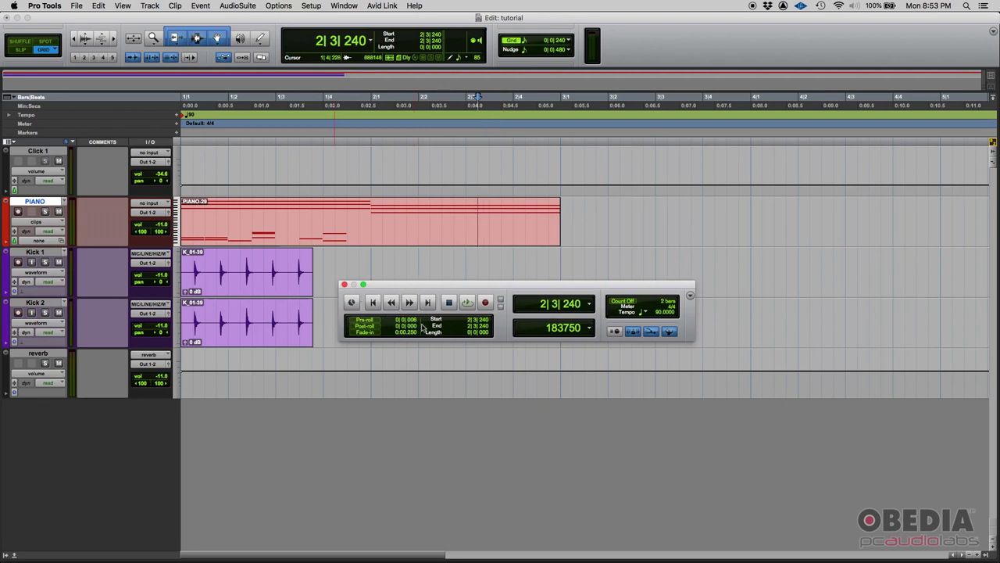
left_click_drag(311, 215, 430, 215)
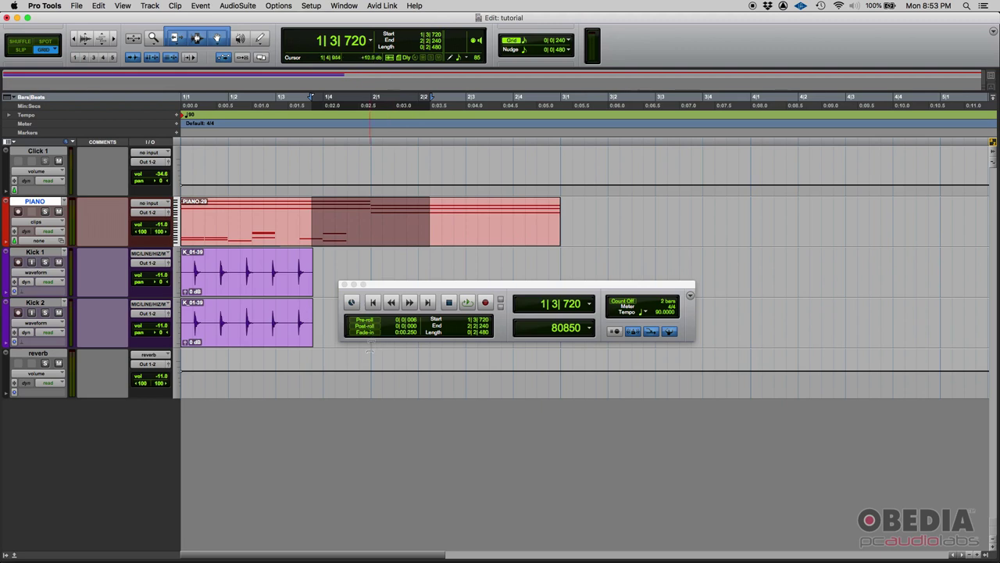
Step: Switch pre-roll off in the Transport window and shift the window slightly left
left_click(371, 322)
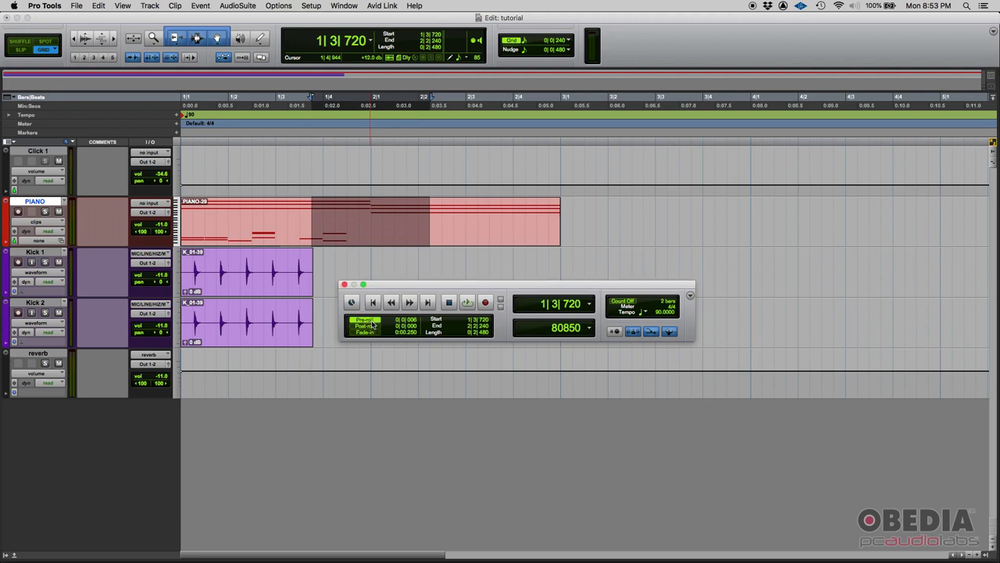
left_click(373, 323)
left_click(371, 328)
left_click(371, 331)
left_click_drag(399, 284, 377, 286)
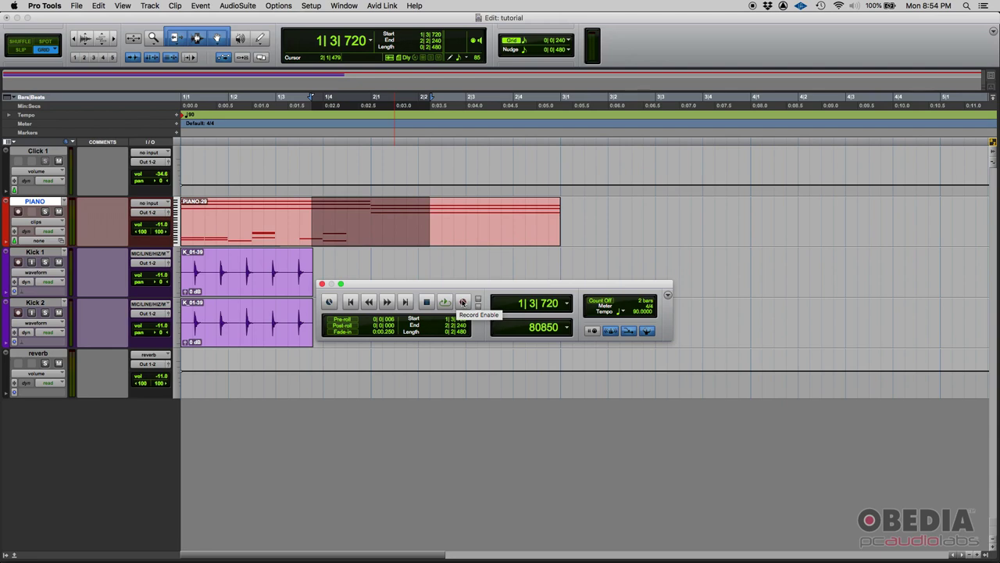
Step: Set the Transport's record mode to QuickPunch
right_click(464, 302)
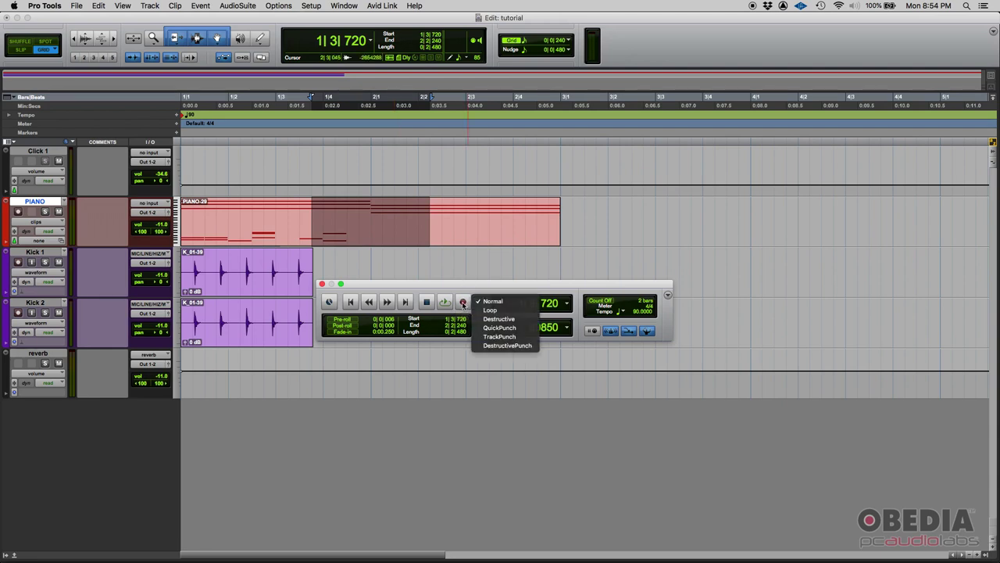
left_click(506, 328)
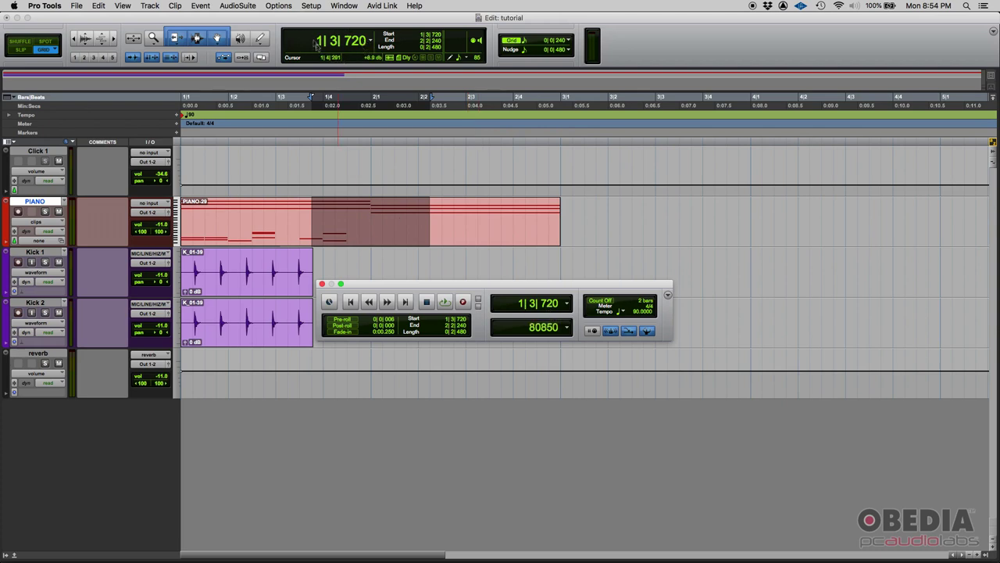
Step: Keep the Transport sub counter in Samples and show a sub counter under the Edit window's main counter
left_click_drag(542, 284, 589, 279)
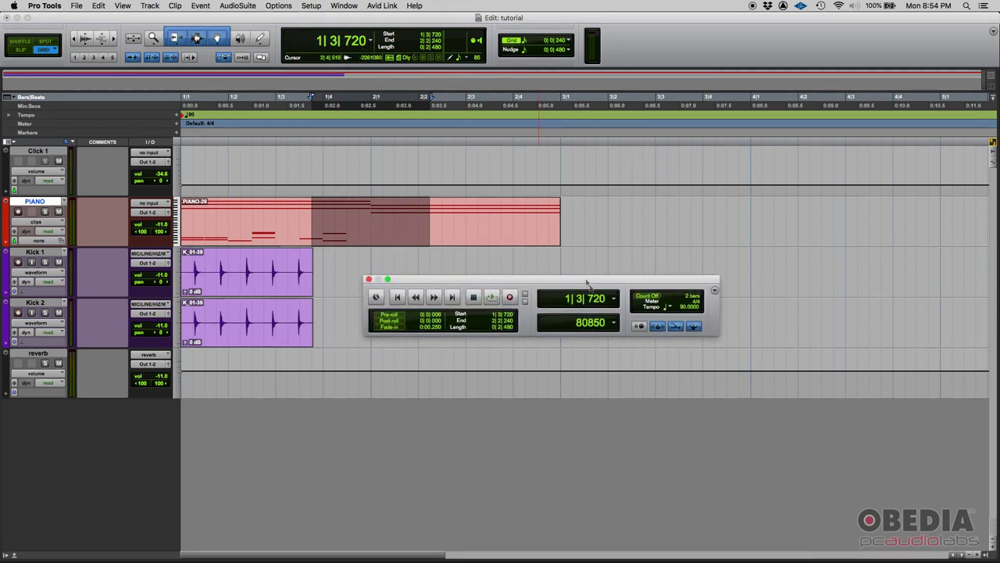
left_click(615, 323)
left_click(618, 322)
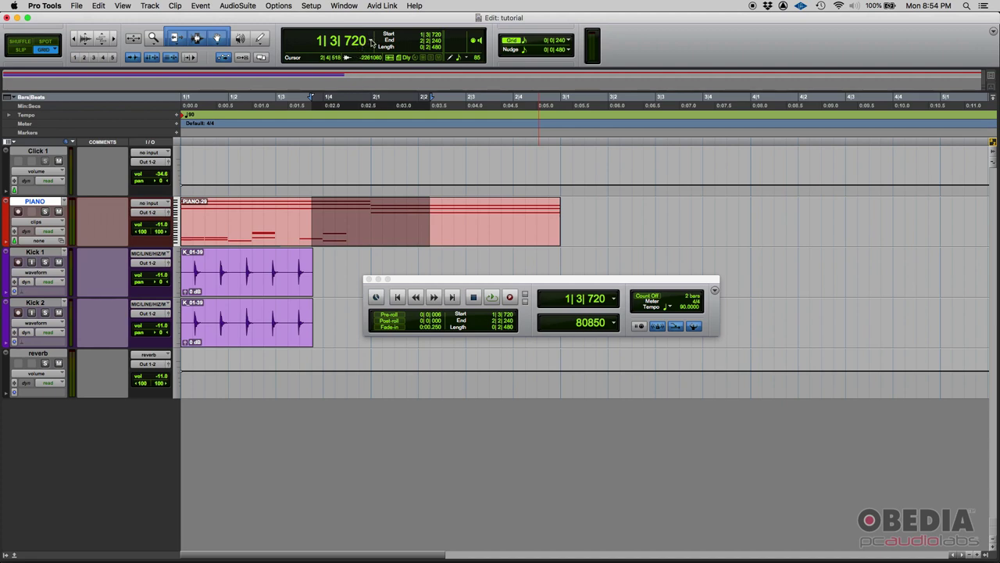
left_click(371, 43)
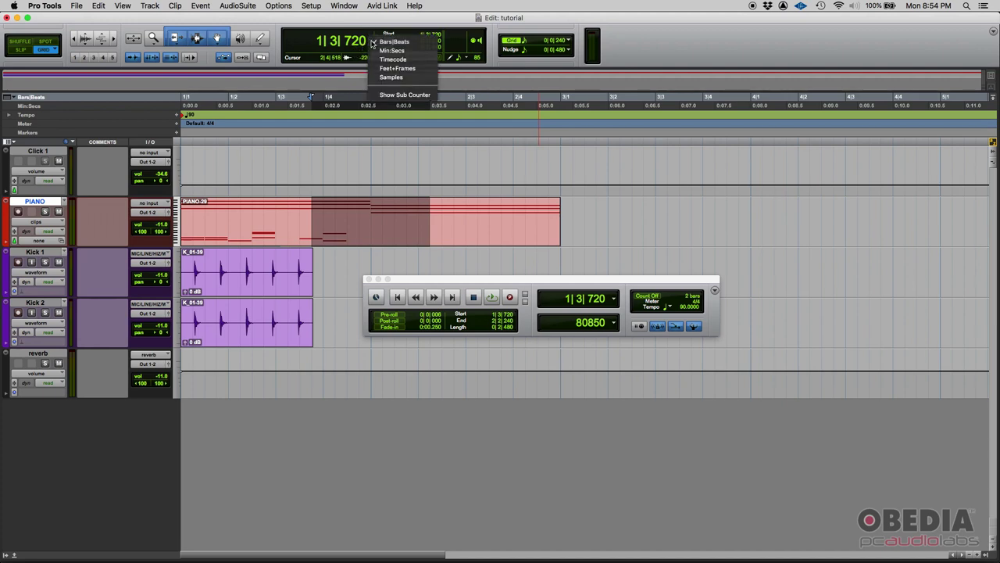
left_click(389, 95)
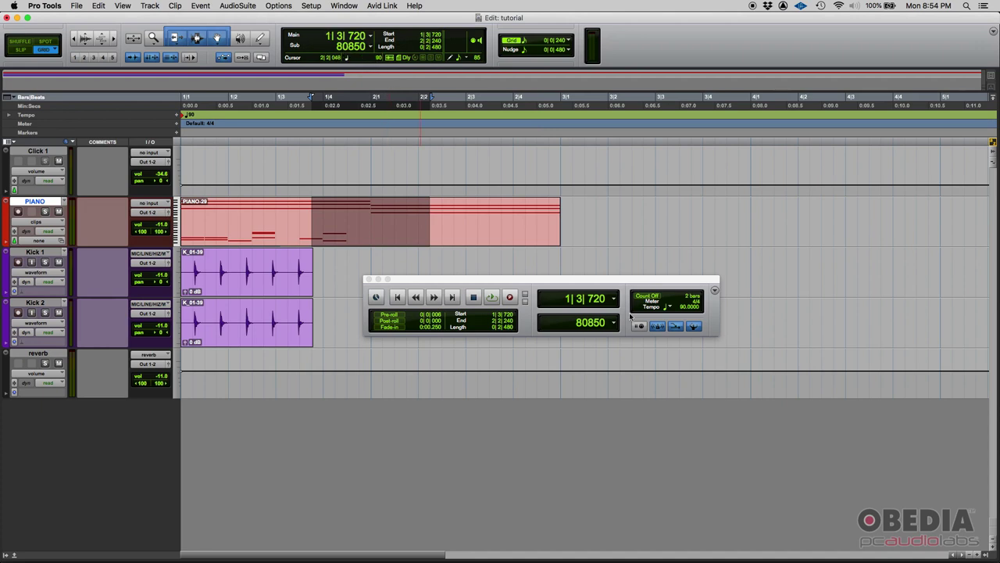
left_click_drag(636, 282, 594, 283)
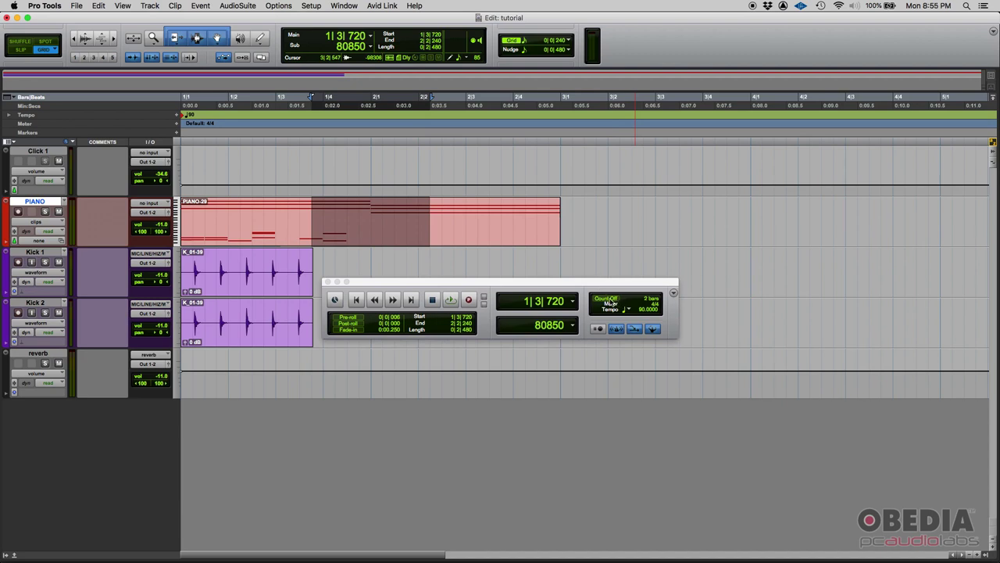
left_click(610, 301)
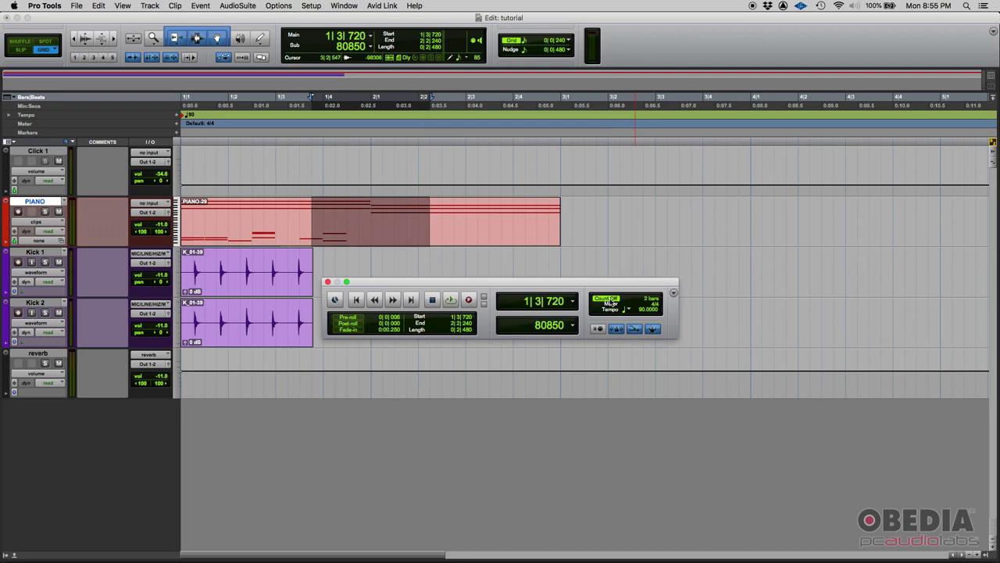
left_click(612, 301)
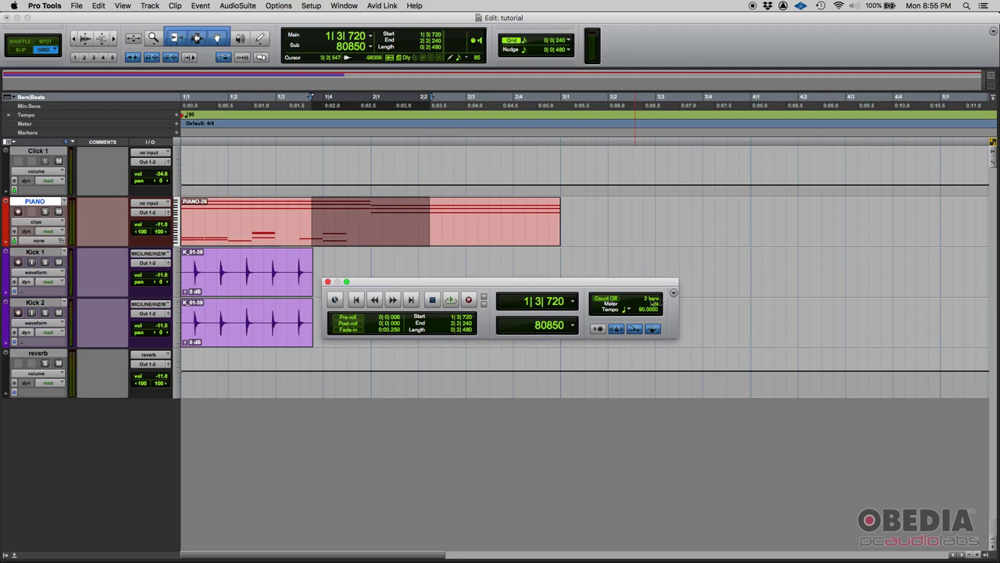
left_click(617, 329)
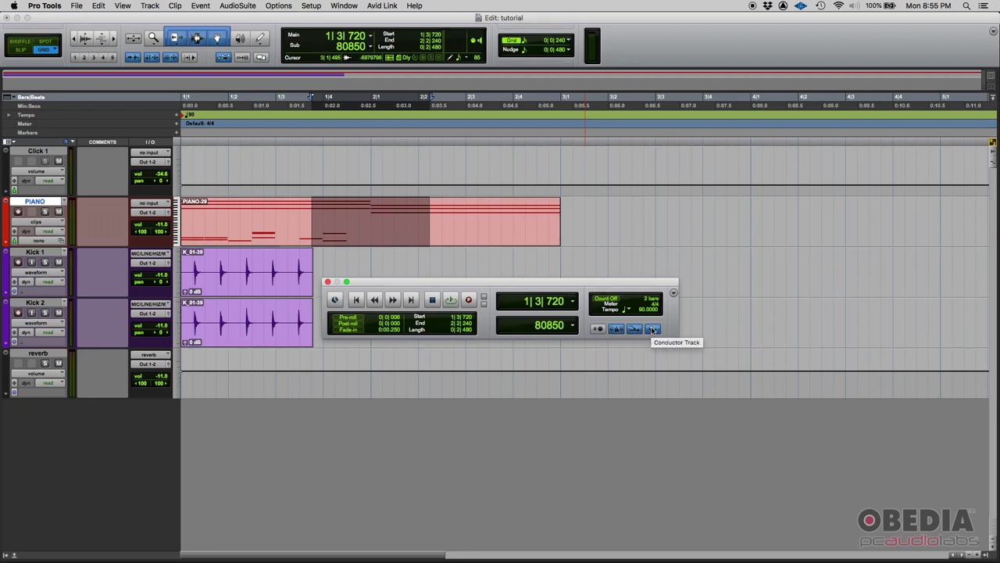
left_click_drag(590, 289, 581, 274)
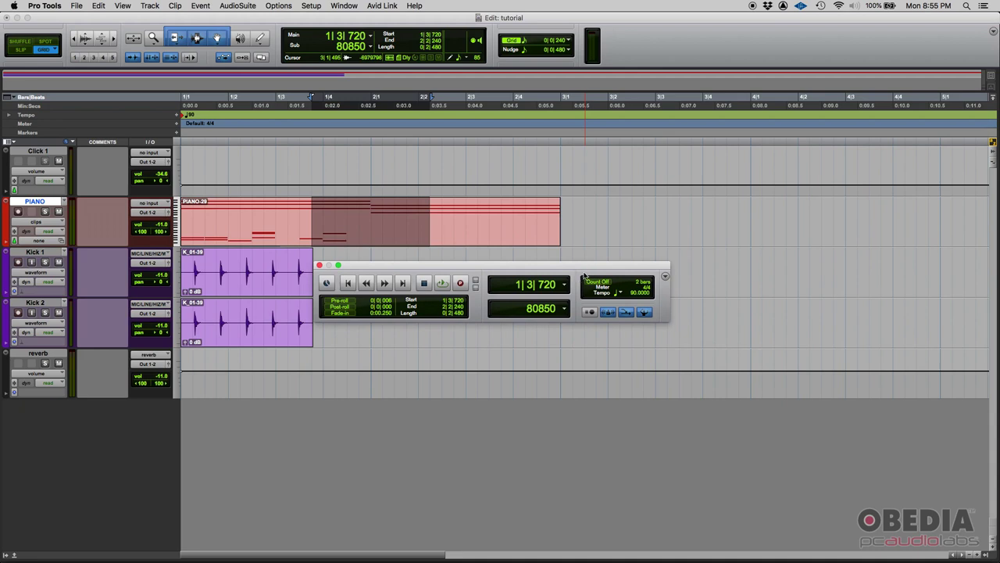
Step: Show the Synchronization section in the Transport window
left_click(666, 276)
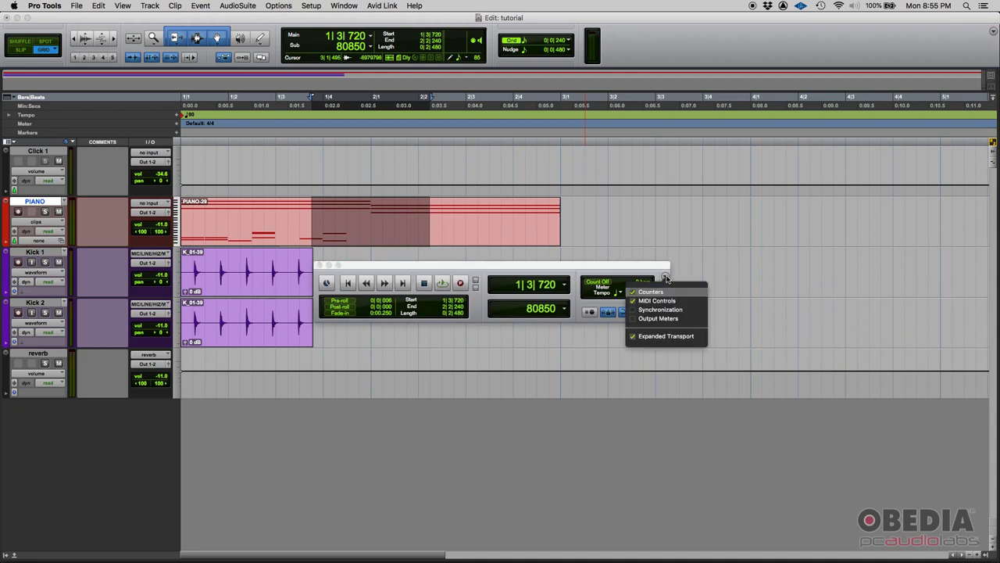
left_click(666, 277)
left_click(665, 276)
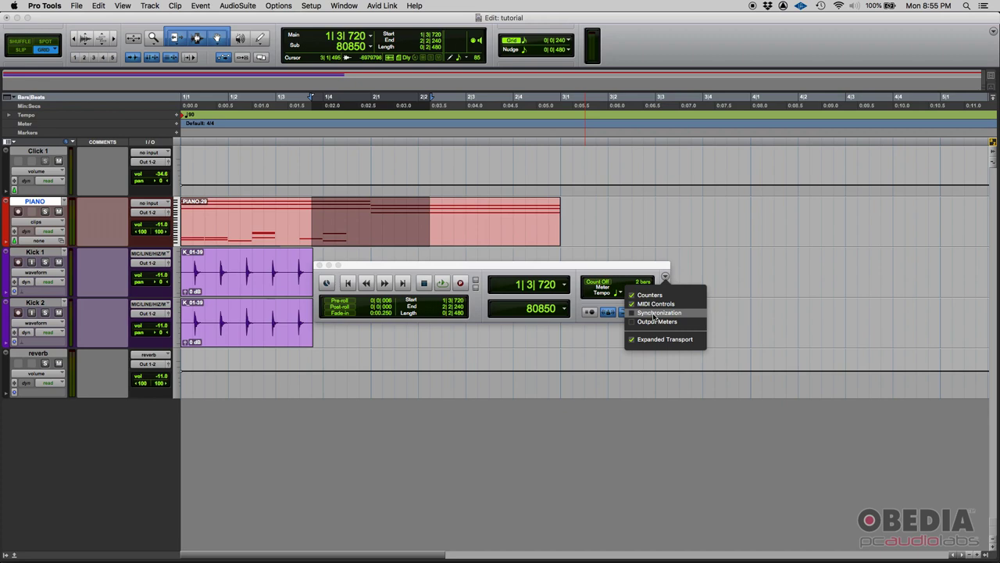
left_click(655, 315)
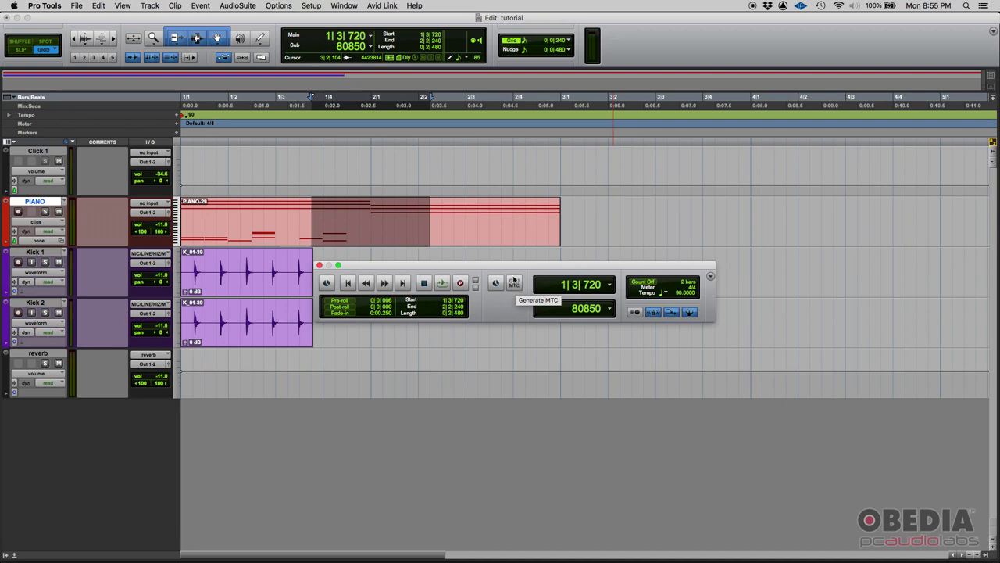
Step: Nudge the Transport window up slightly and bring up its section list
left_click_drag(518, 266, 522, 257)
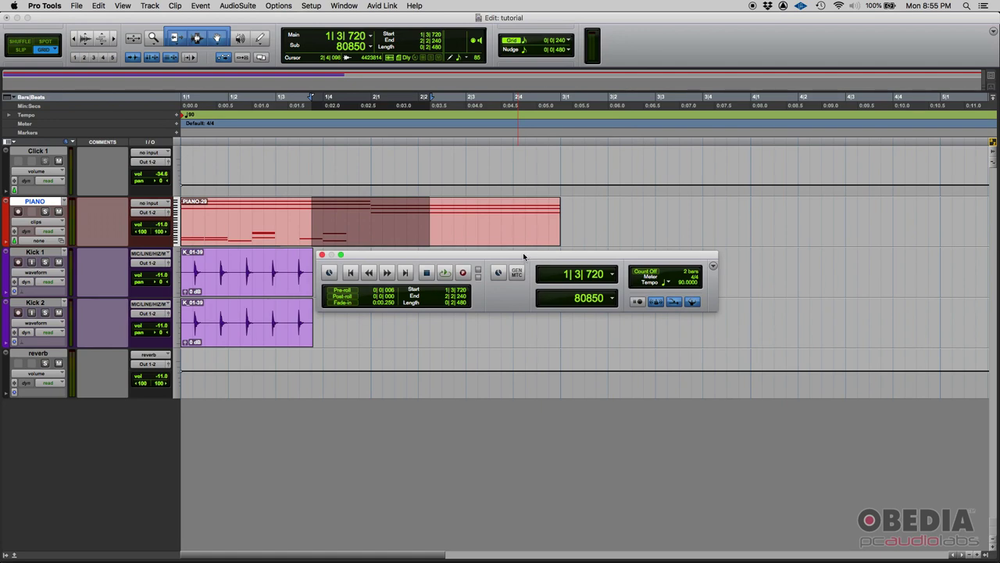
left_click_drag(523, 256, 523, 256)
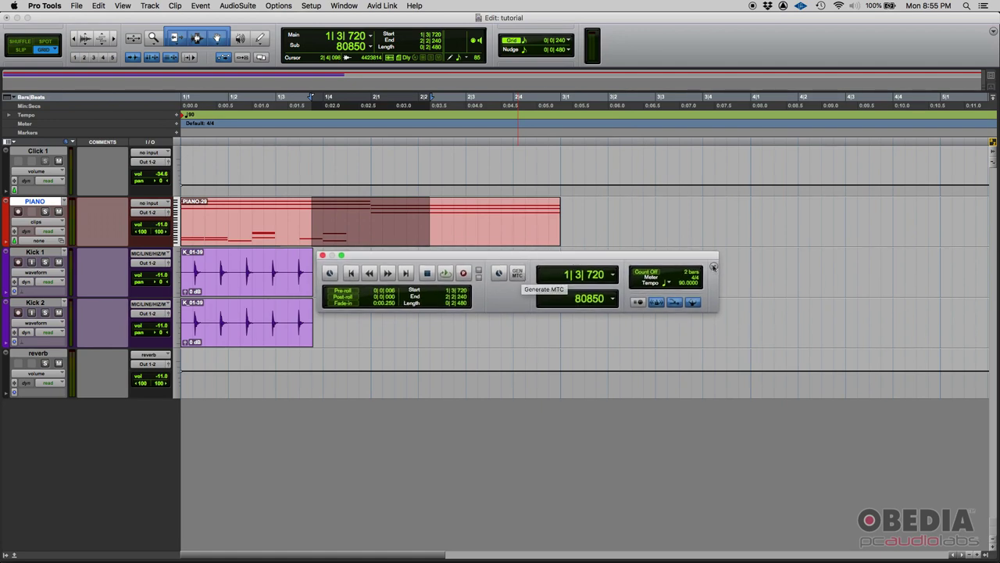
left_click(713, 266)
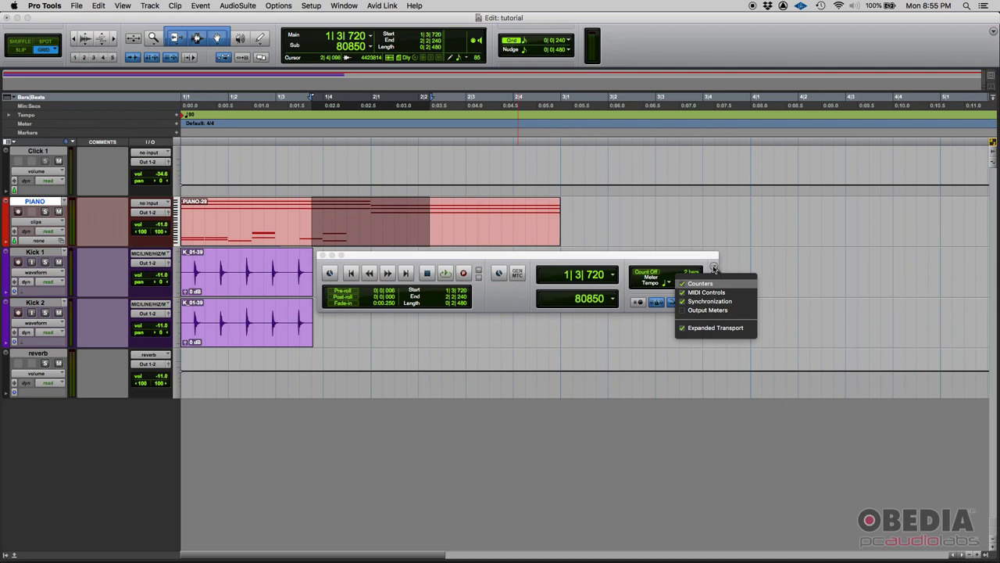
Step: Turn on Output Meters in the Transport window and nudge the window slightly lower
left_click(682, 311)
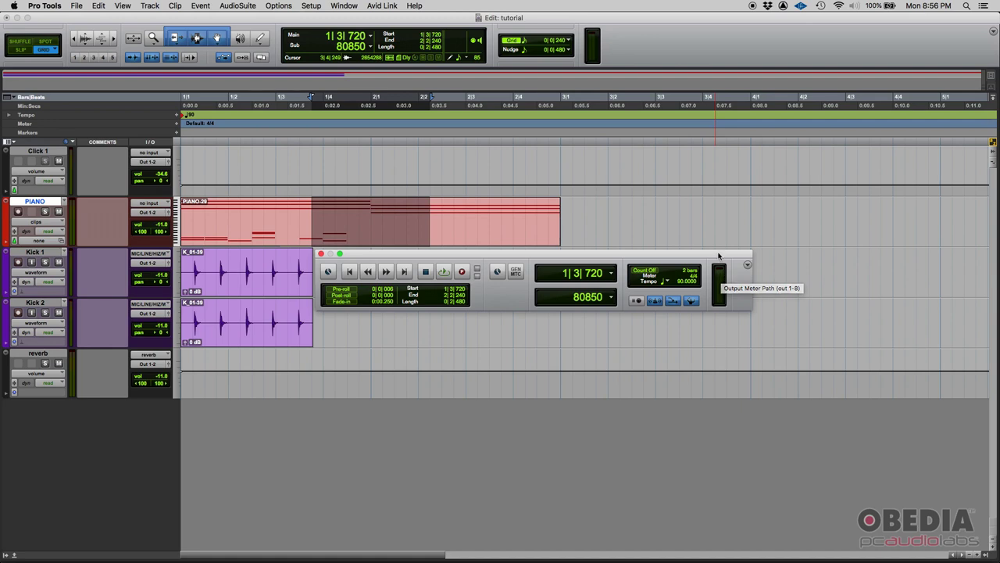
left_click_drag(722, 274, 723, 279)
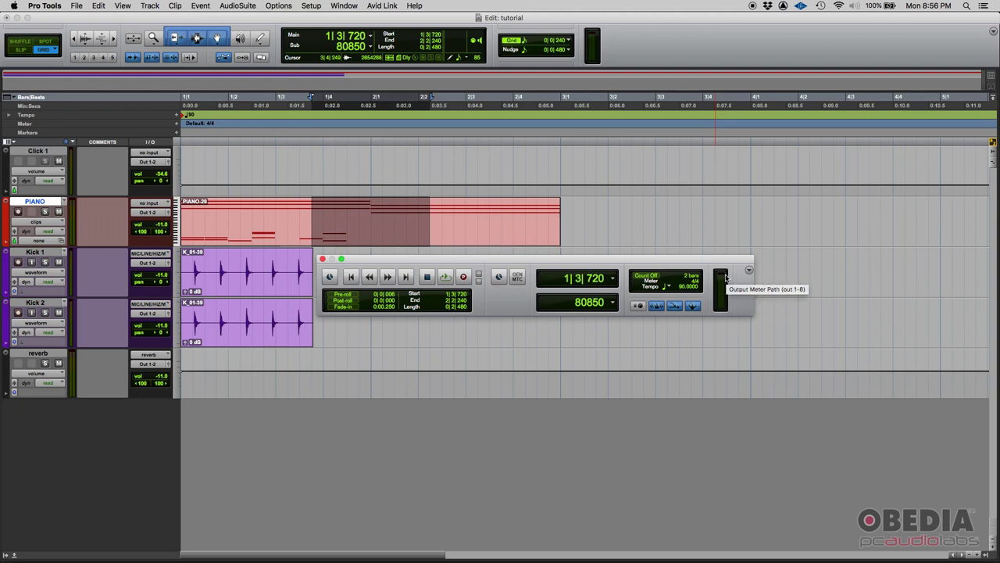
left_click(747, 271)
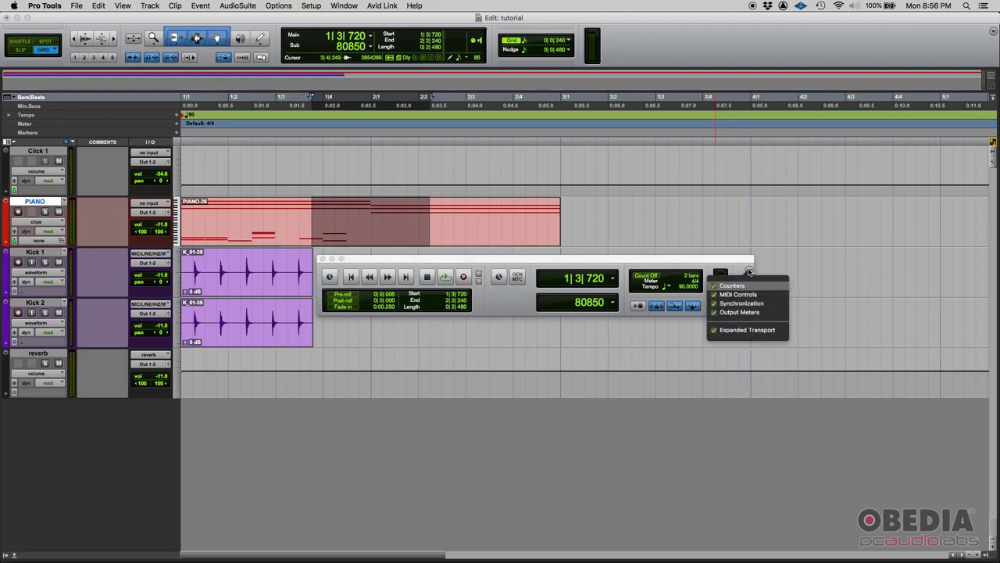
Step: Keep the Expanded Transport layout on and move the Transport window further right
left_click(726, 332)
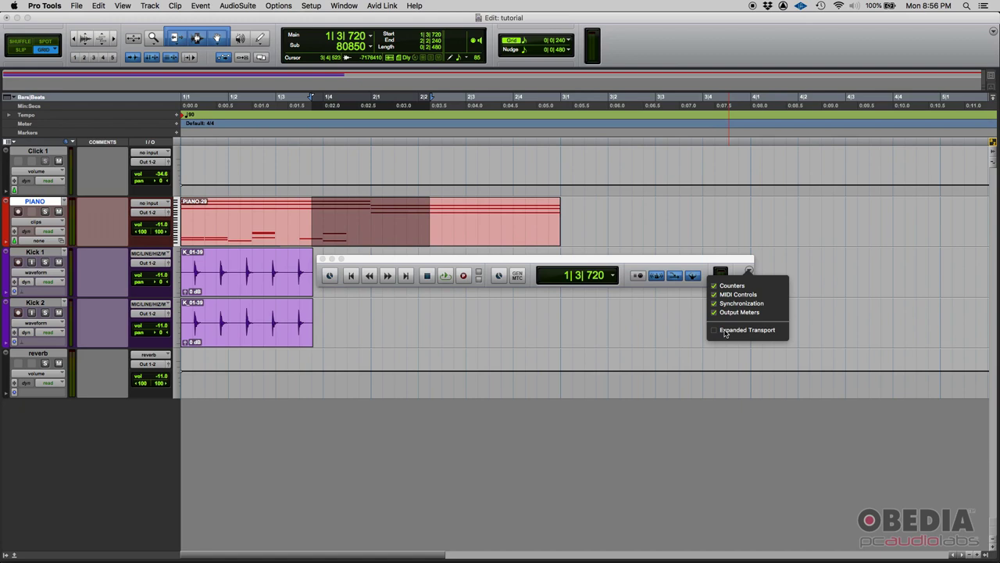
left_click(726, 331)
left_click(715, 331)
left_click(718, 331)
left_click(609, 263)
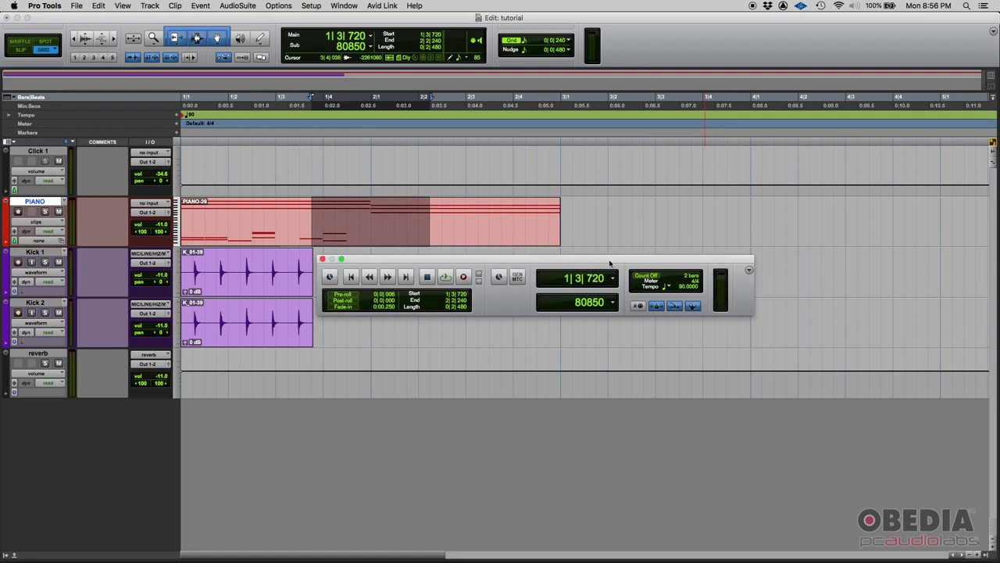
left_click_drag(609, 264, 644, 263)
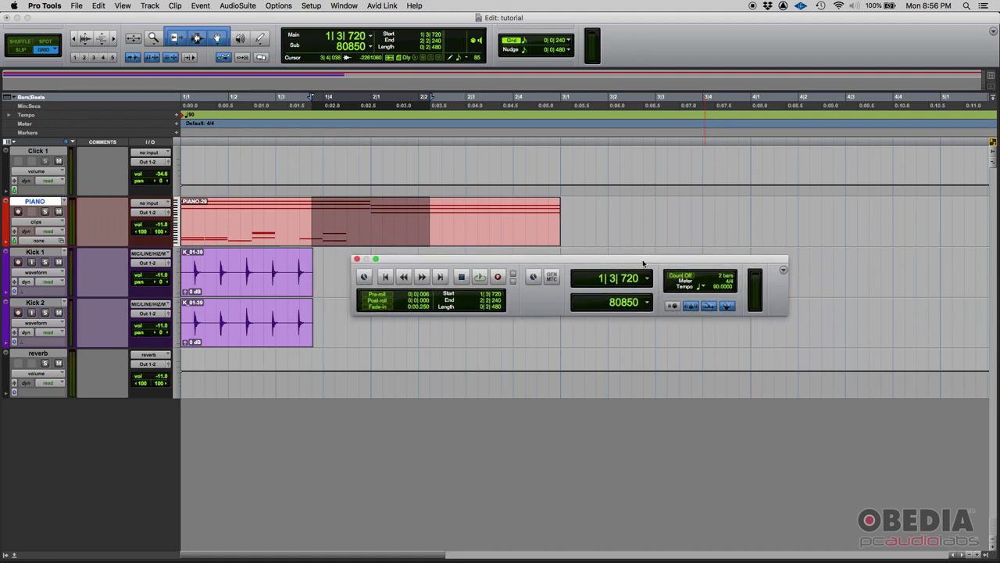
Step: Move the Transport window slightly up and left, then close it
right_click(583, 61)
left_click(619, 47)
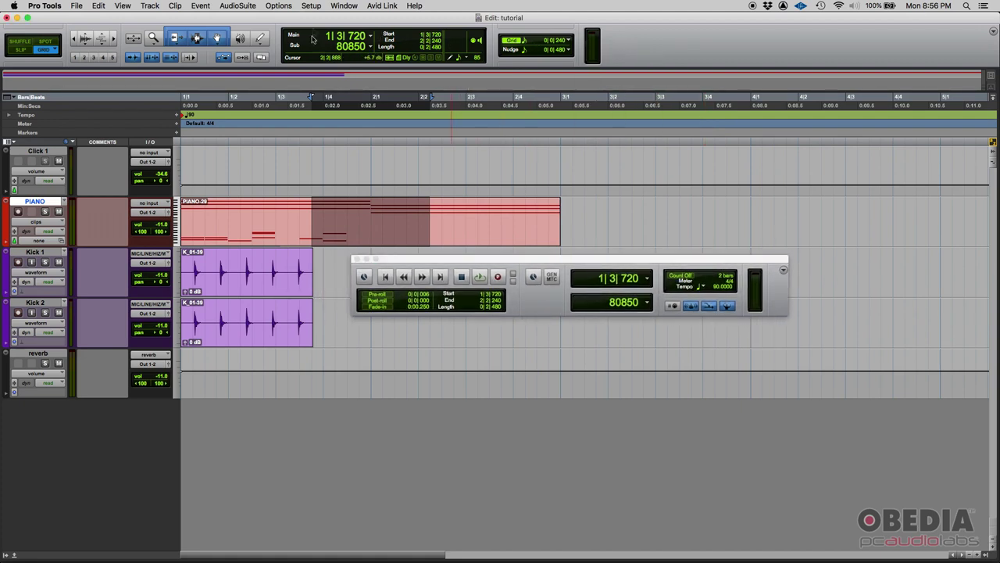
left_click_drag(512, 261, 508, 256)
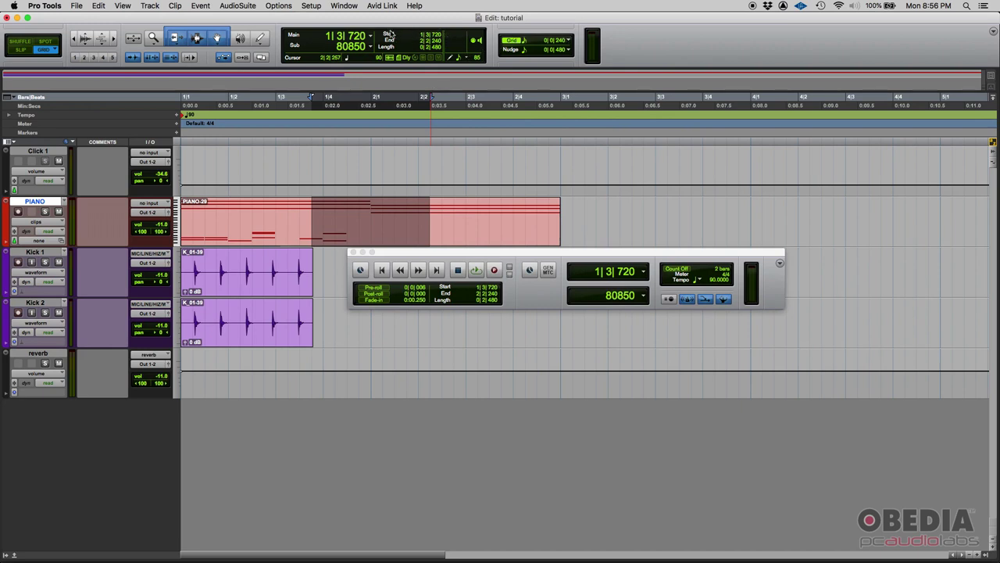
left_click(352, 252)
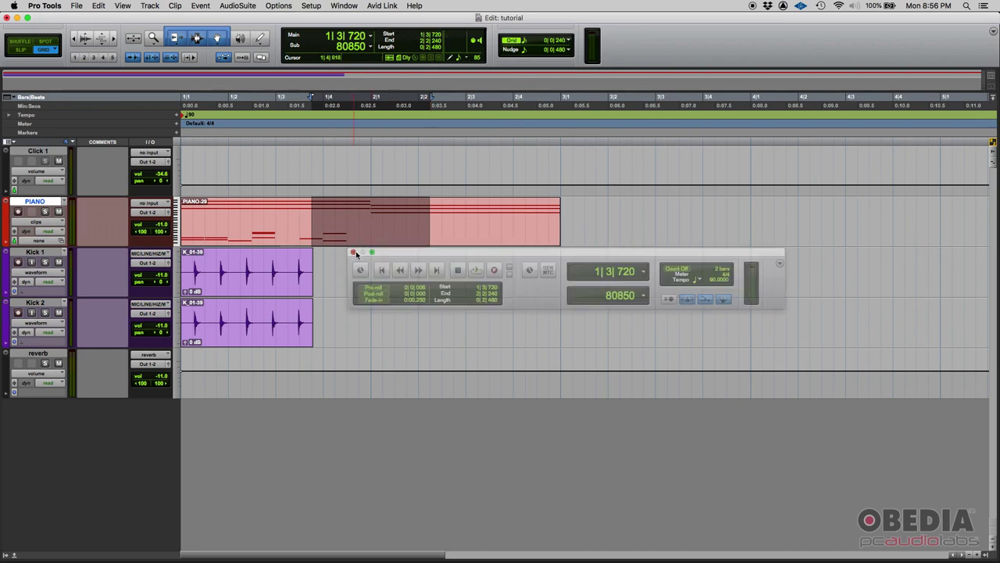
Step: Add Transport, MIDI Controls and Synchronization sections to the Edit window toolbar
right_click(621, 41)
left_click(615, 63)
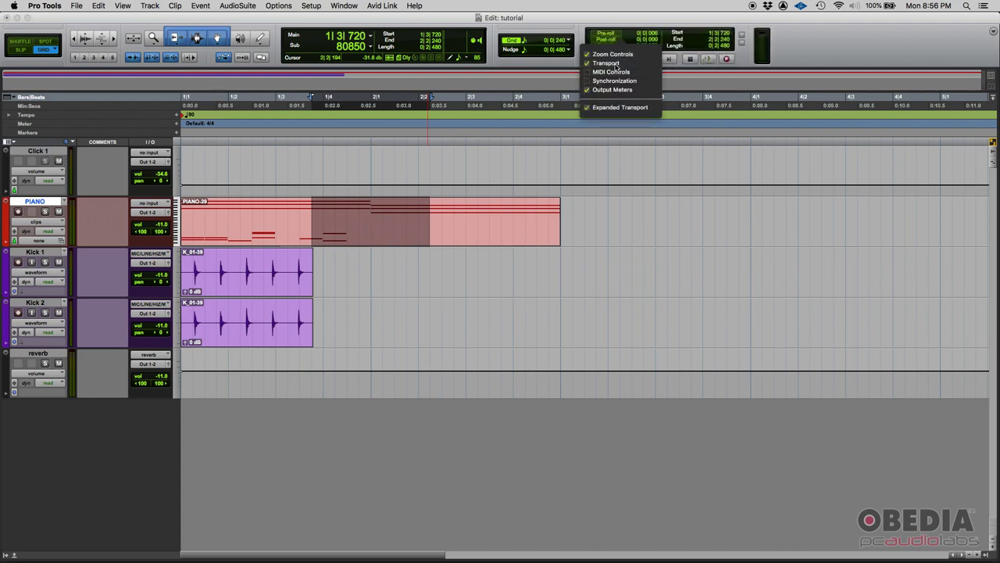
right_click(821, 51)
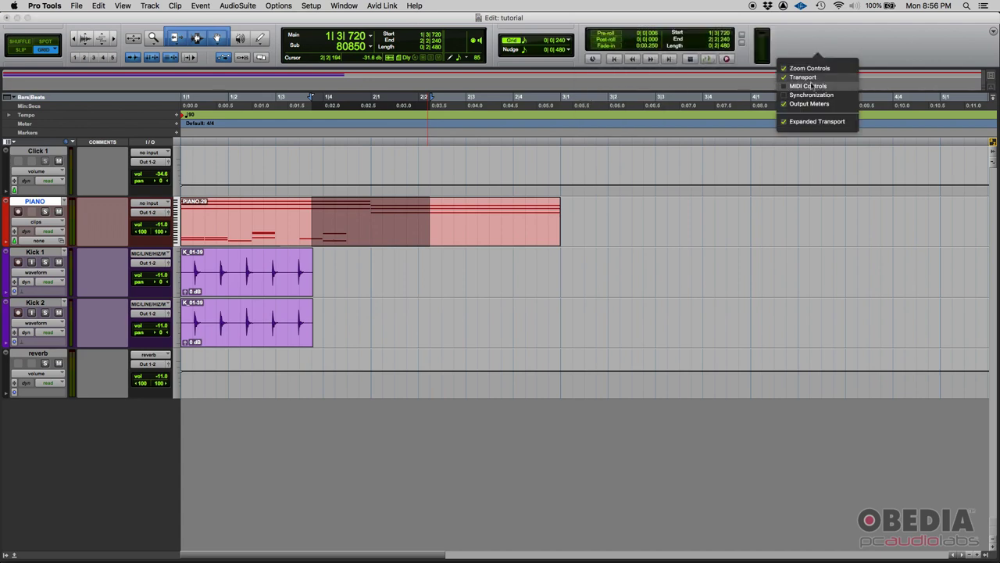
left_click(811, 86)
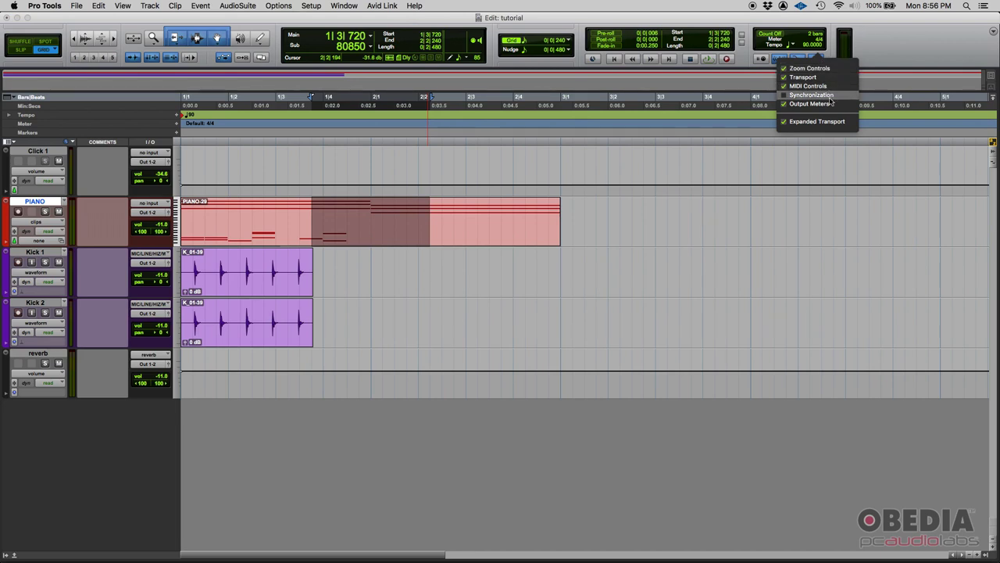
left_click(830, 96)
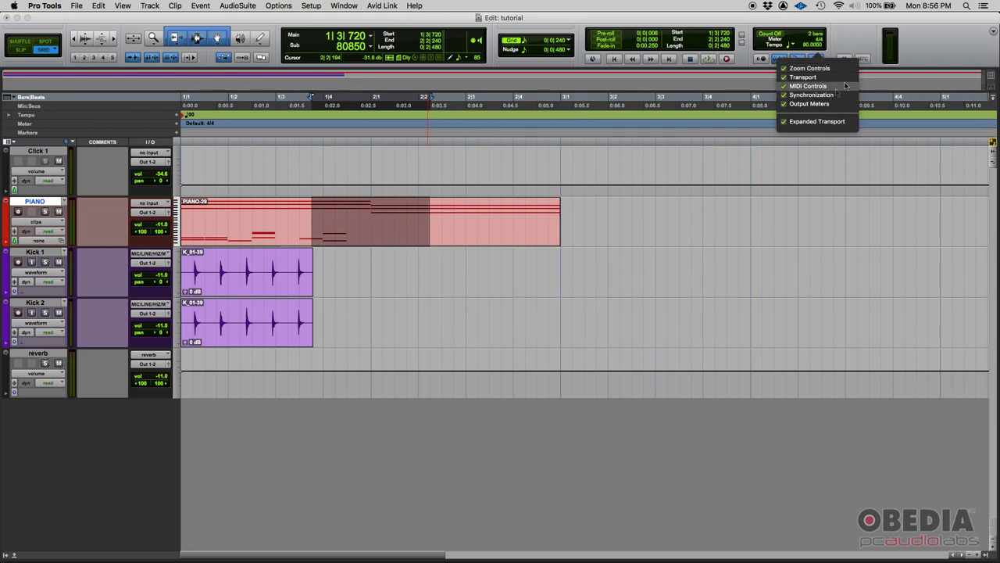
Step: Remove Output Meters, Synchronization, MIDI Controls and Transport sections from the Edit toolbar
right_click(923, 43)
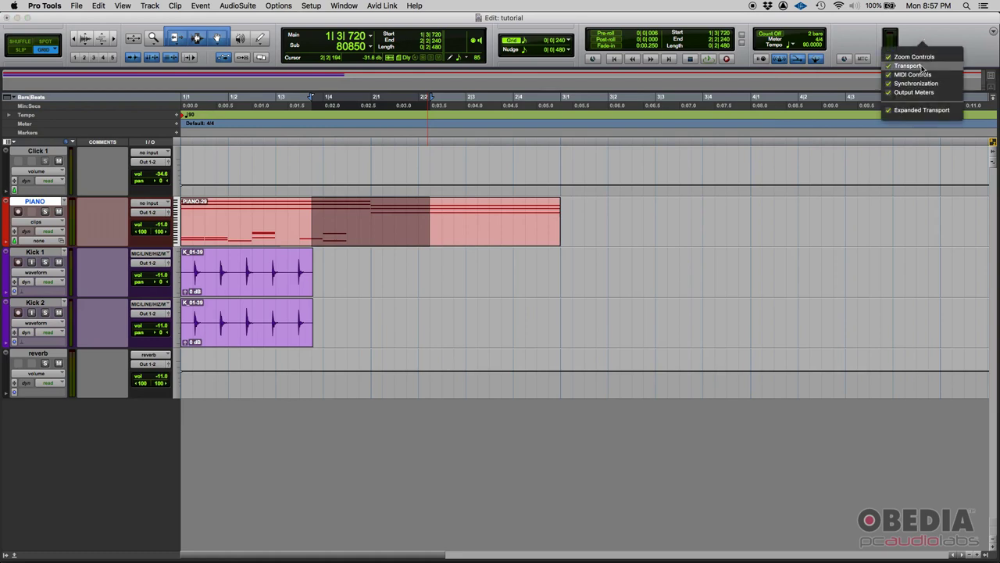
left_click(920, 92)
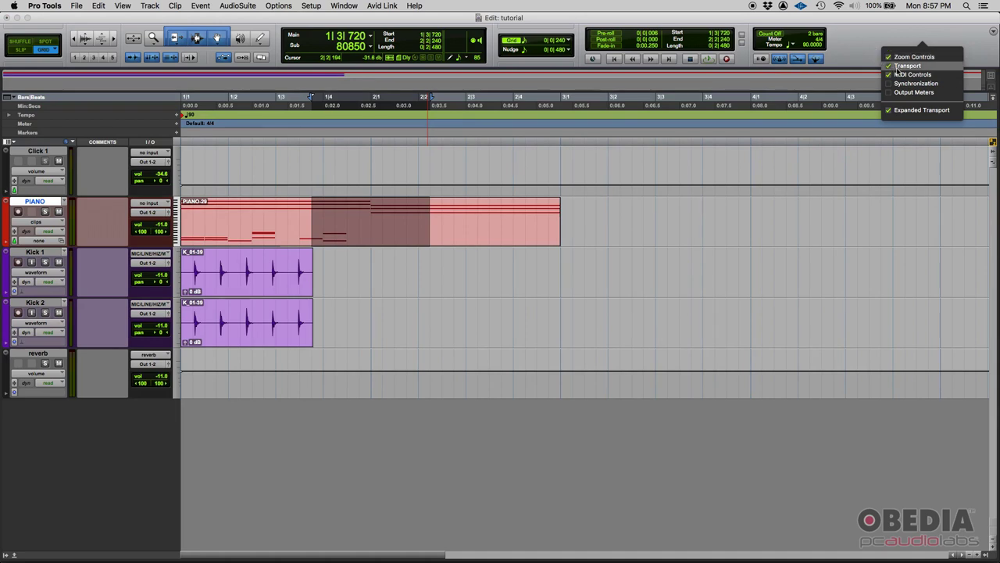
left_click(905, 75)
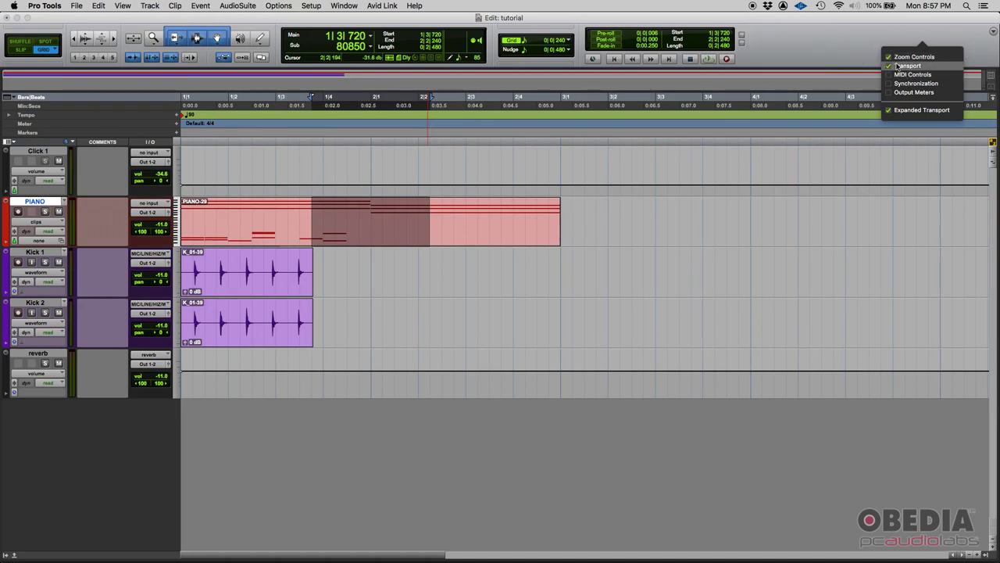
left_click(899, 66)
left_click(715, 45)
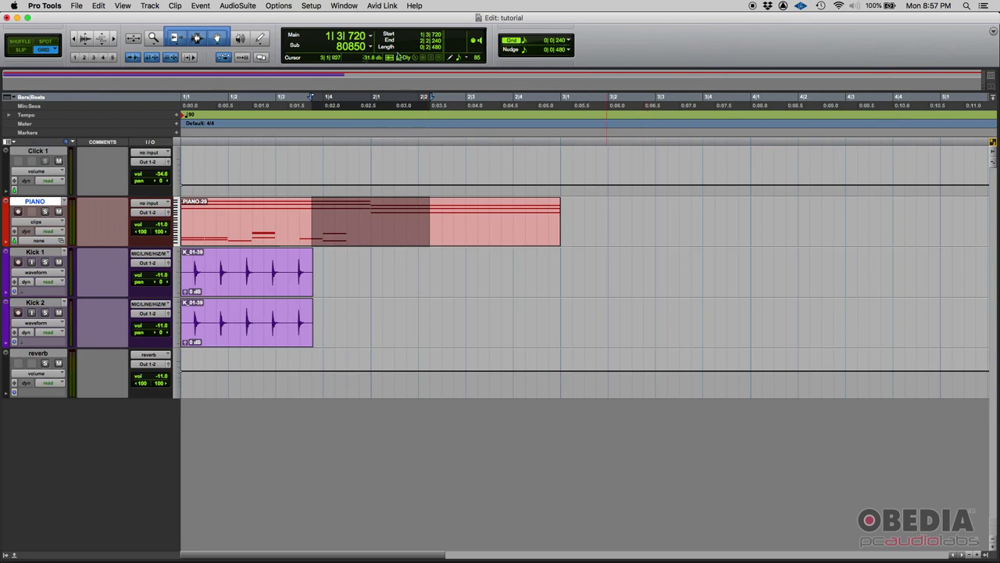
left_click(344, 7)
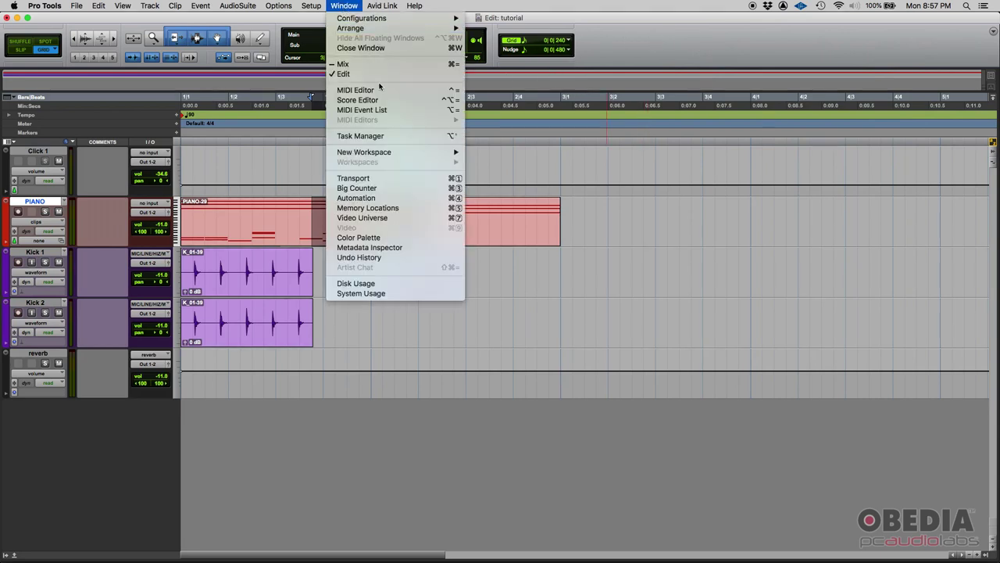
left_click(375, 178)
left_click_drag(540, 250, 509, 296)
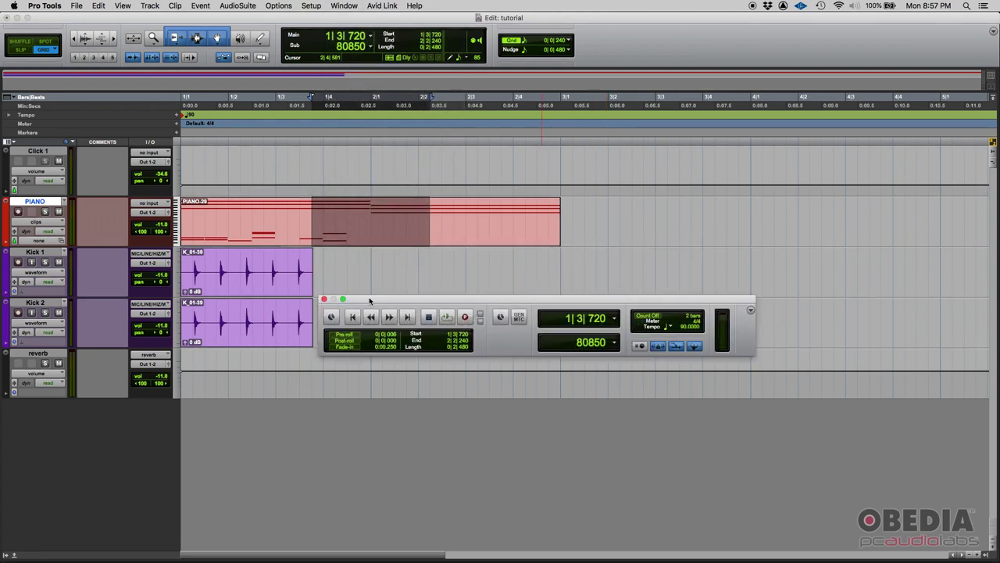
key("super+KP_1")
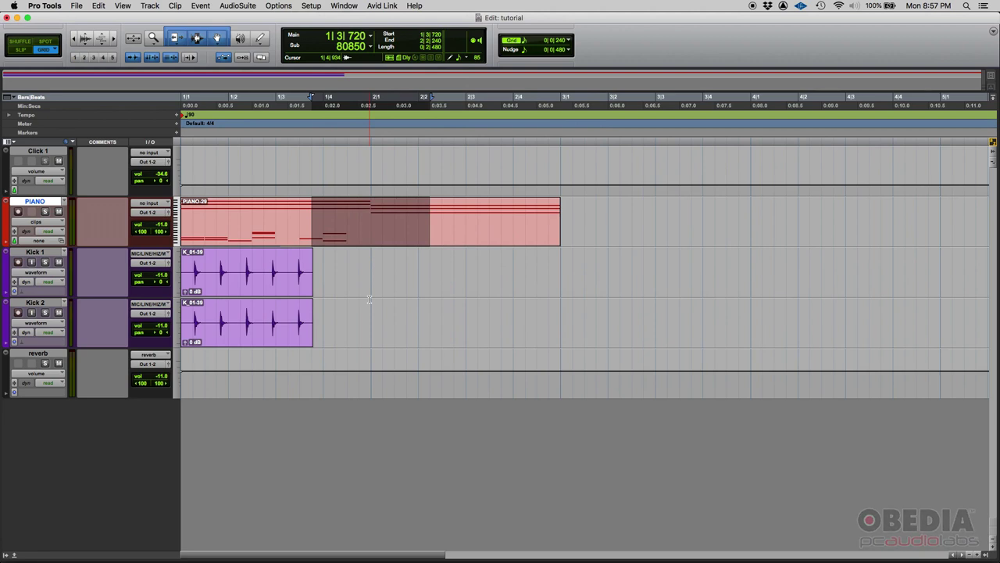